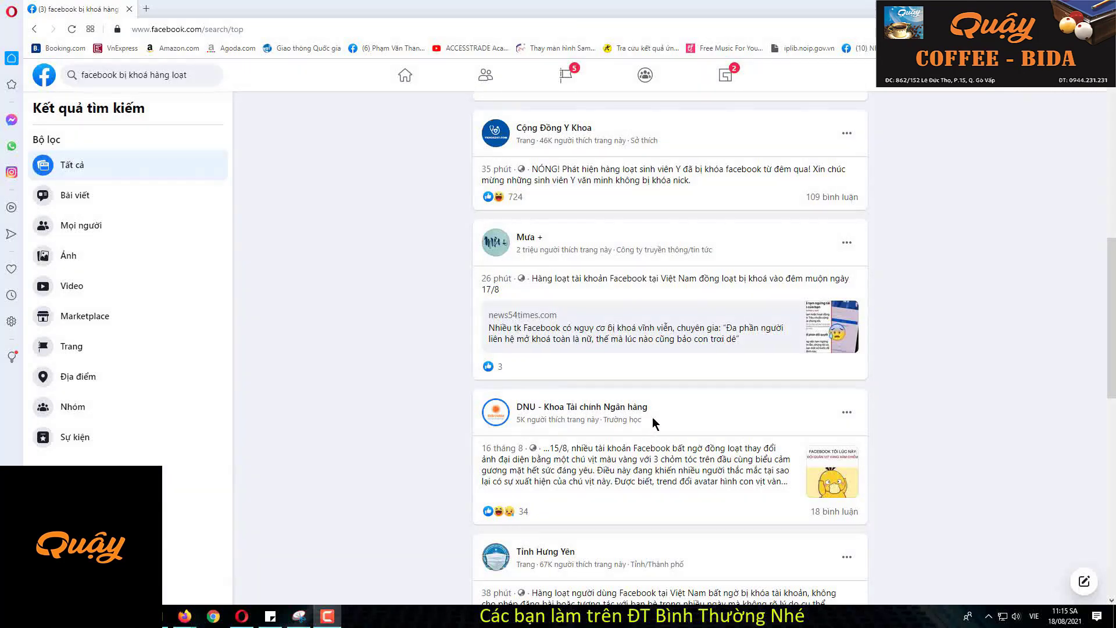
Step: Scroll down to reach the 'Đã bị vô hiệu hóa - Không đủ điều kiện' Help Centre form
scroll(651, 429, "down", 2)
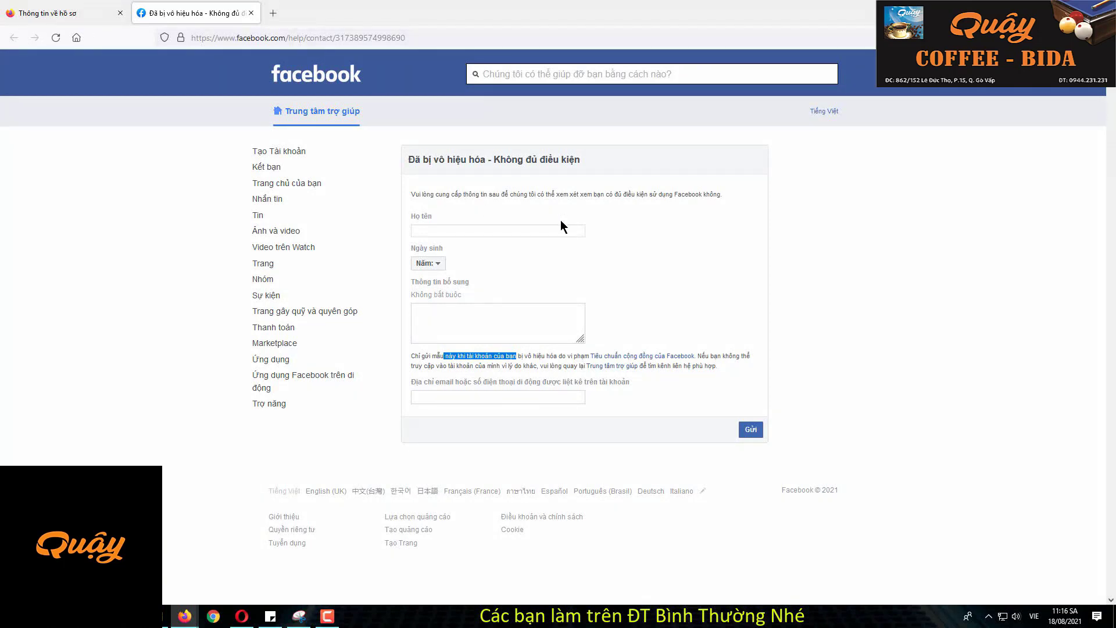
Step: Enter the account holder's full name in the Họ tên field
left_click(415, 357)
left_click(447, 230)
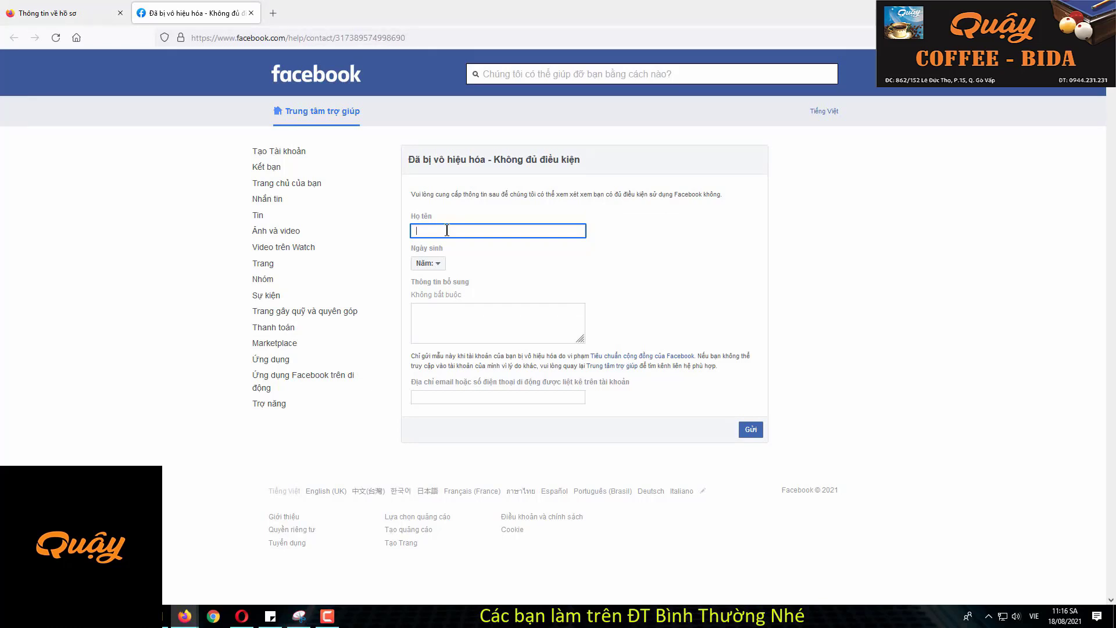
Step: Choose 1990 from the Năm birth-year dropdown
left_click(435, 267)
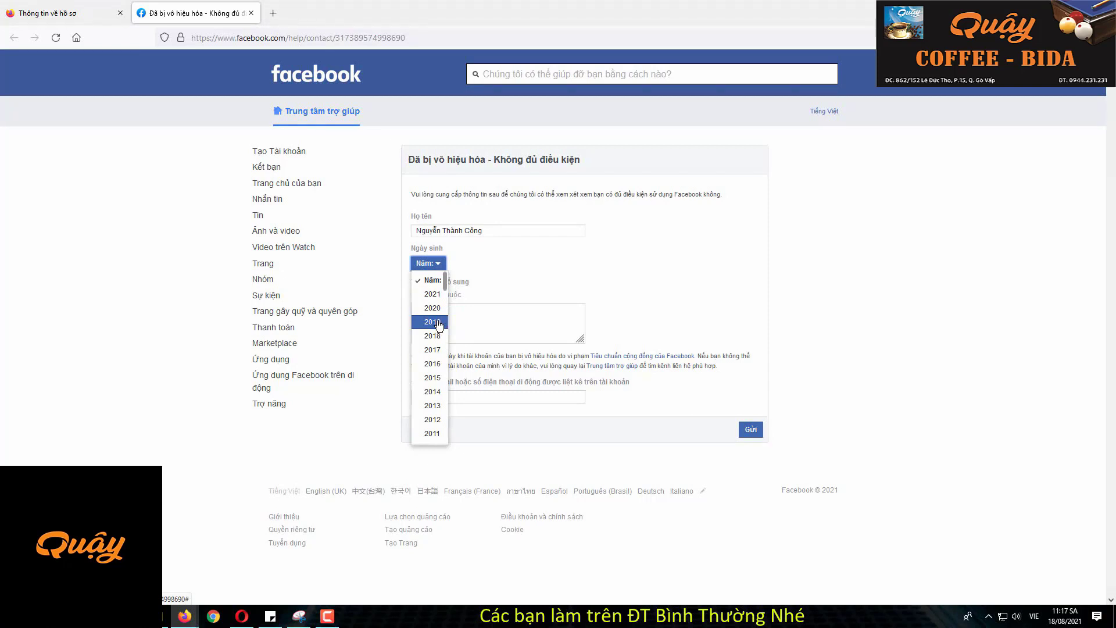
scroll(437, 352, "down", 5)
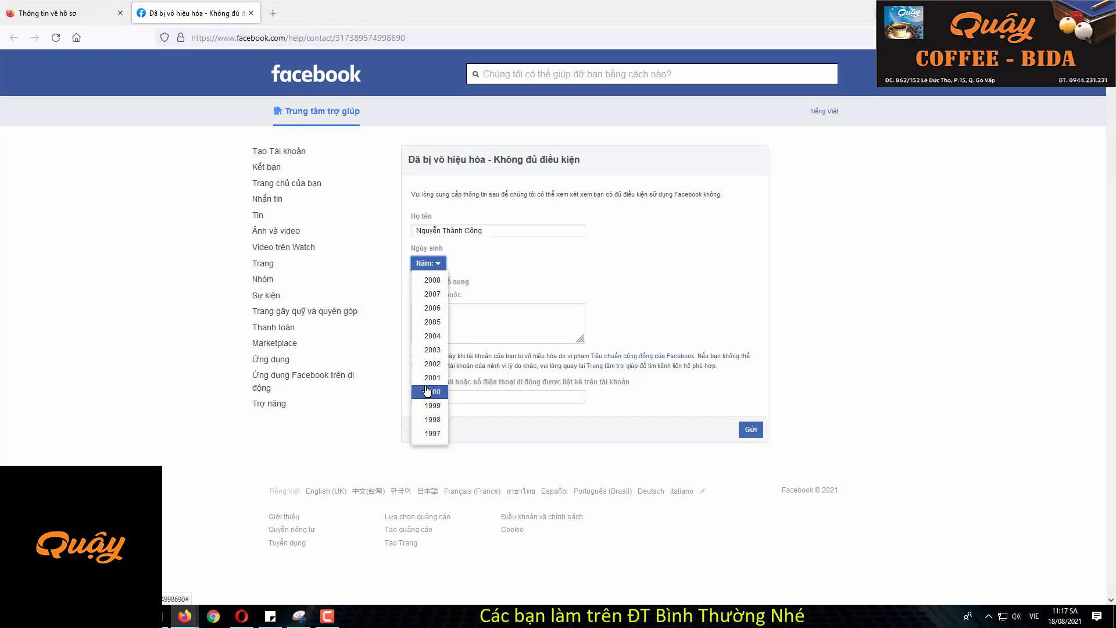
scroll(429, 391, "up", 2)
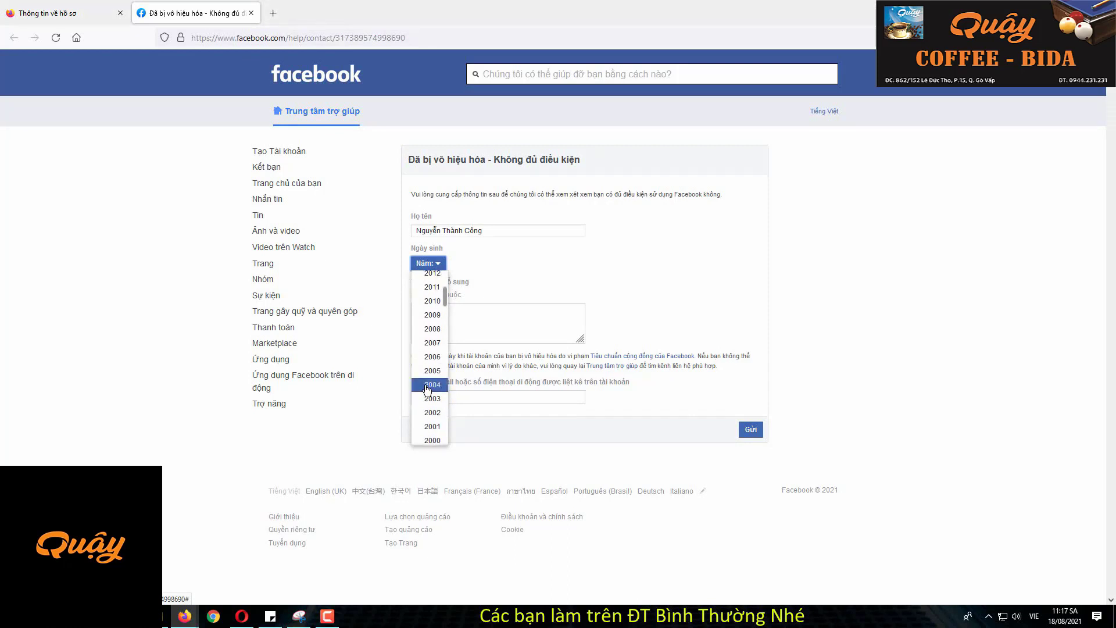
scroll(428, 389, "up", 2)
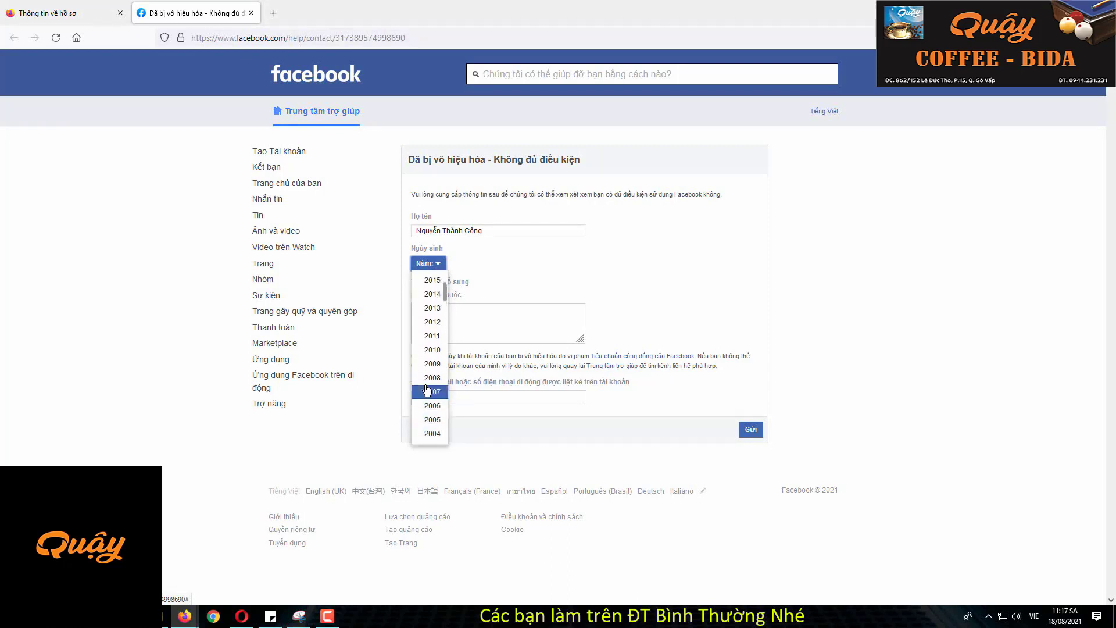
scroll(427, 390, "down", 3)
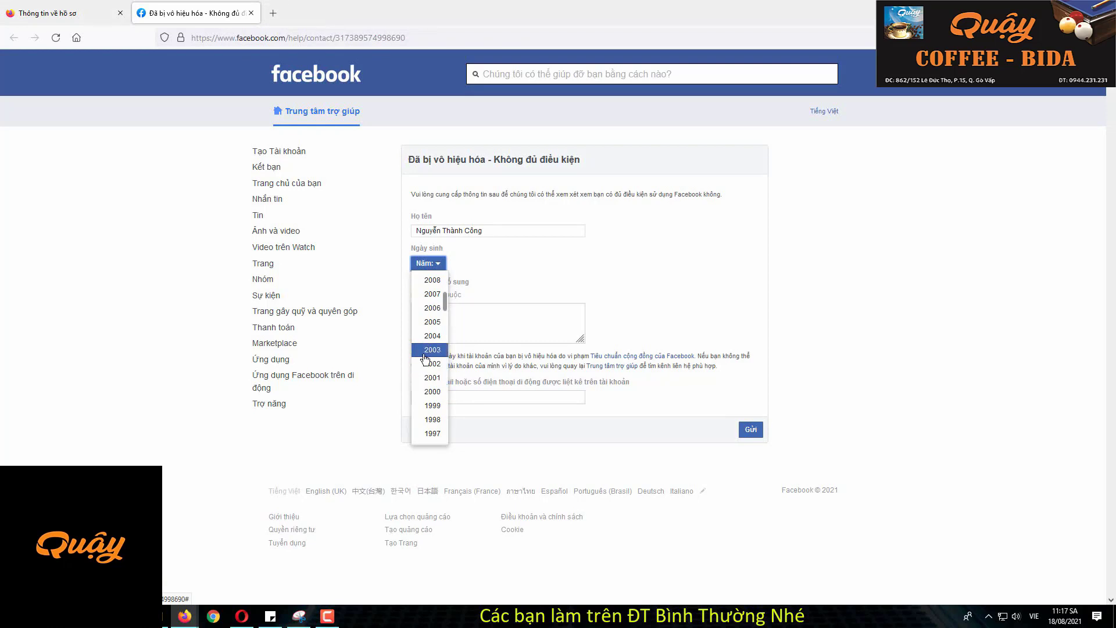
scroll(430, 362, "down", 2)
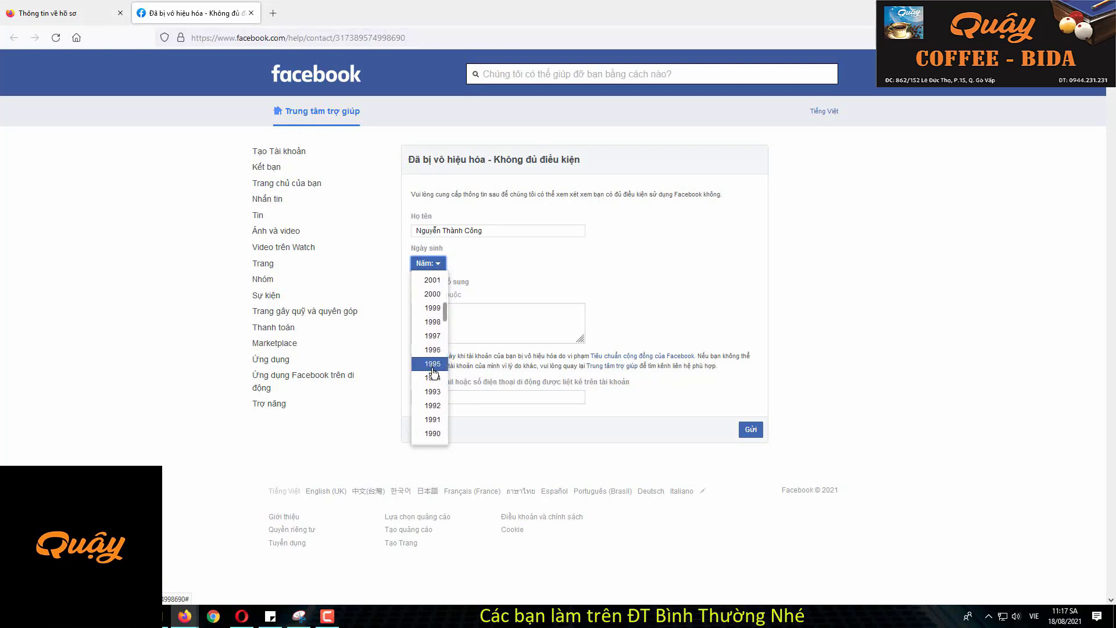
left_click(440, 316)
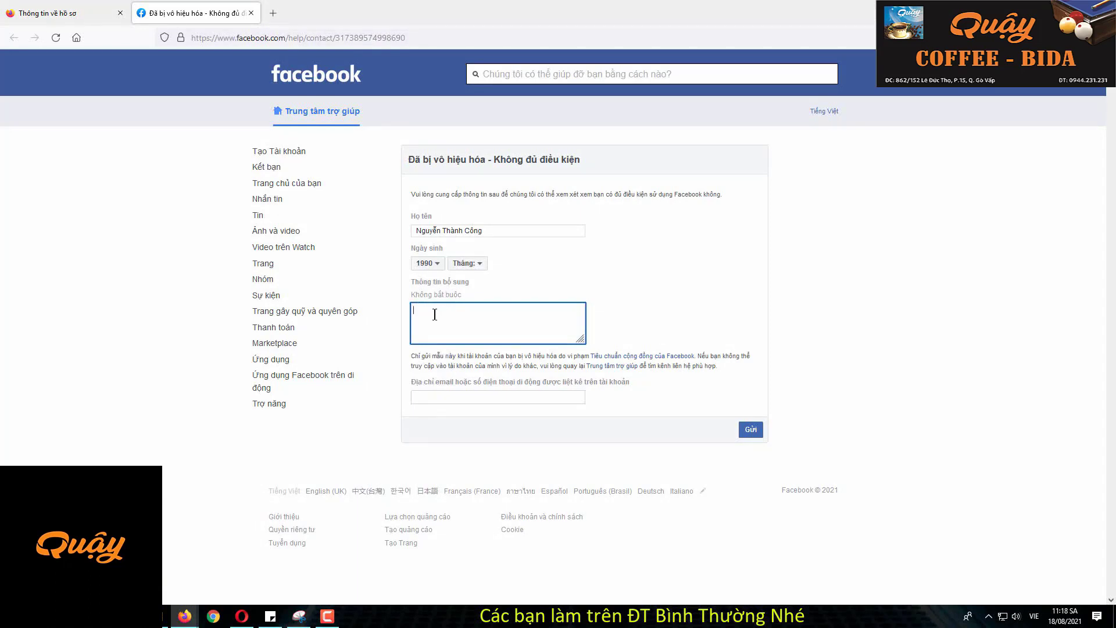
Step: Enlarge the Thông tin bổ sung box and type the account, 'Vấn đề vi phạm' and 'Giải Thích' lines
left_click_drag(583, 342, 728, 456)
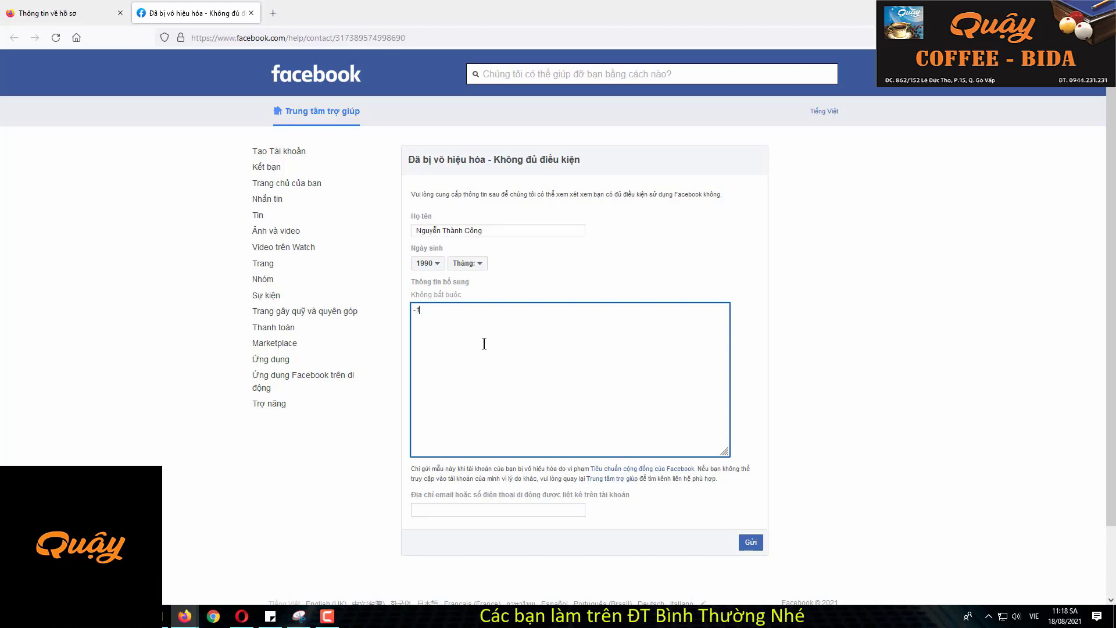
type("ên Tk:")
key("Return")
type("- Vấn đề vi phạm")
type("Giải Thích :")
key("Return")
type("Tô")
type("Trong qua")
key("BackSpace")
key("BackSpace")
key("BackSpace")
key("BackSpace")
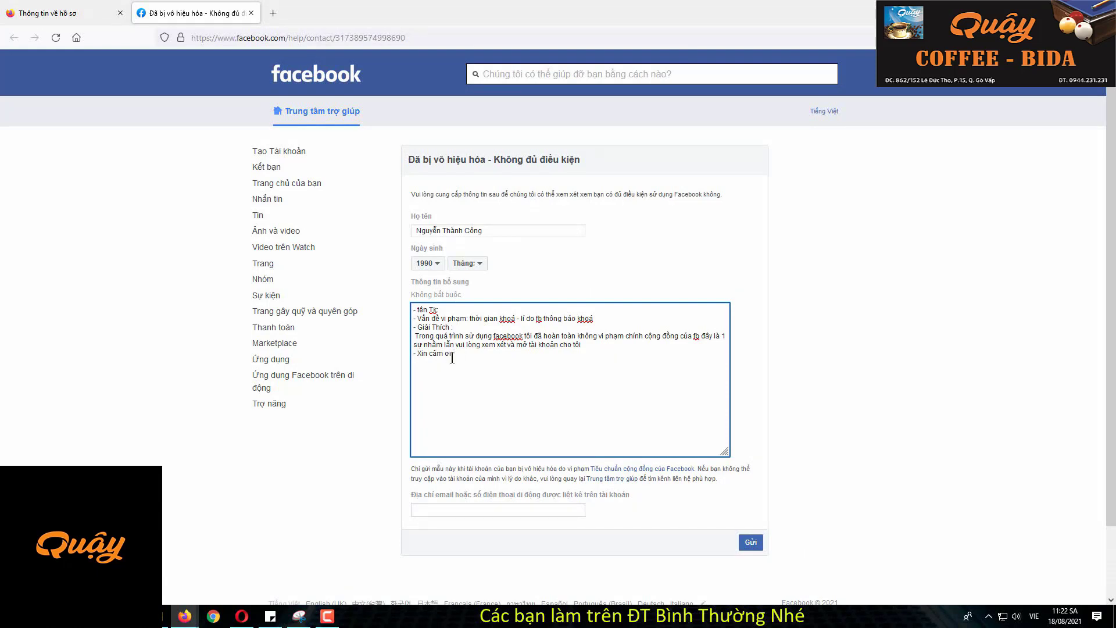
scroll(429, 511, "down", 2)
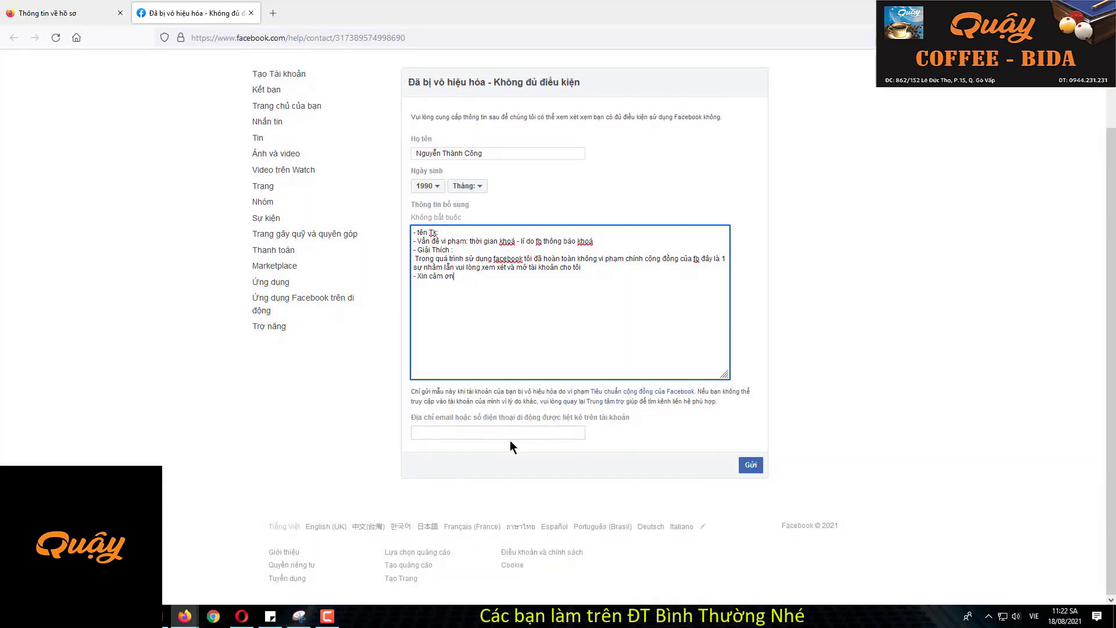
Step: Fill in the account e-mail and set the birth month to Tháng 8
left_click(466, 433)
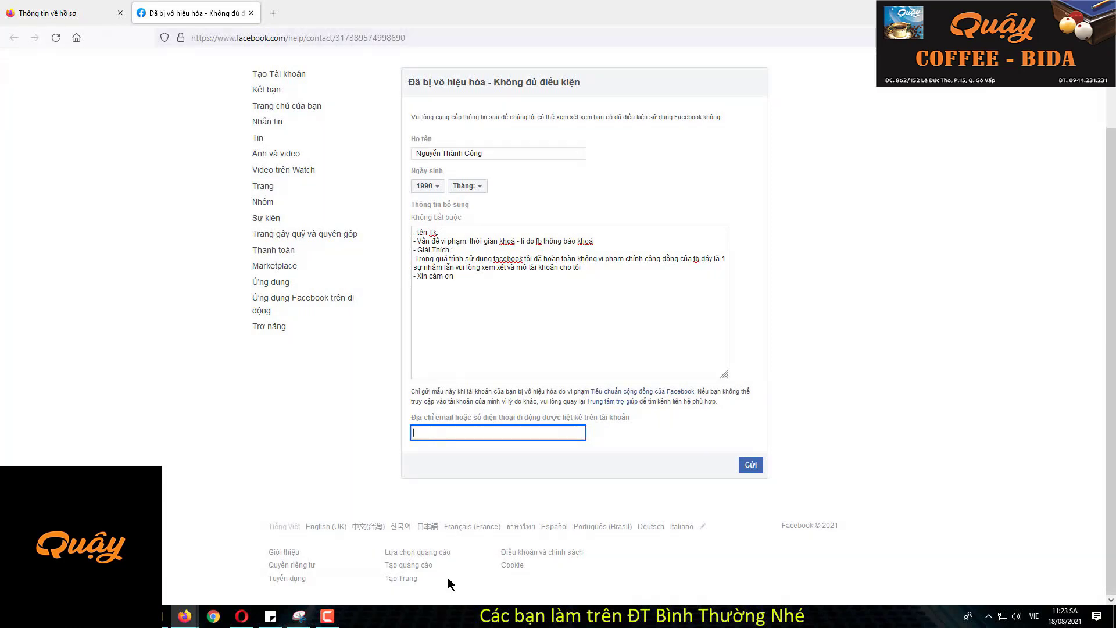
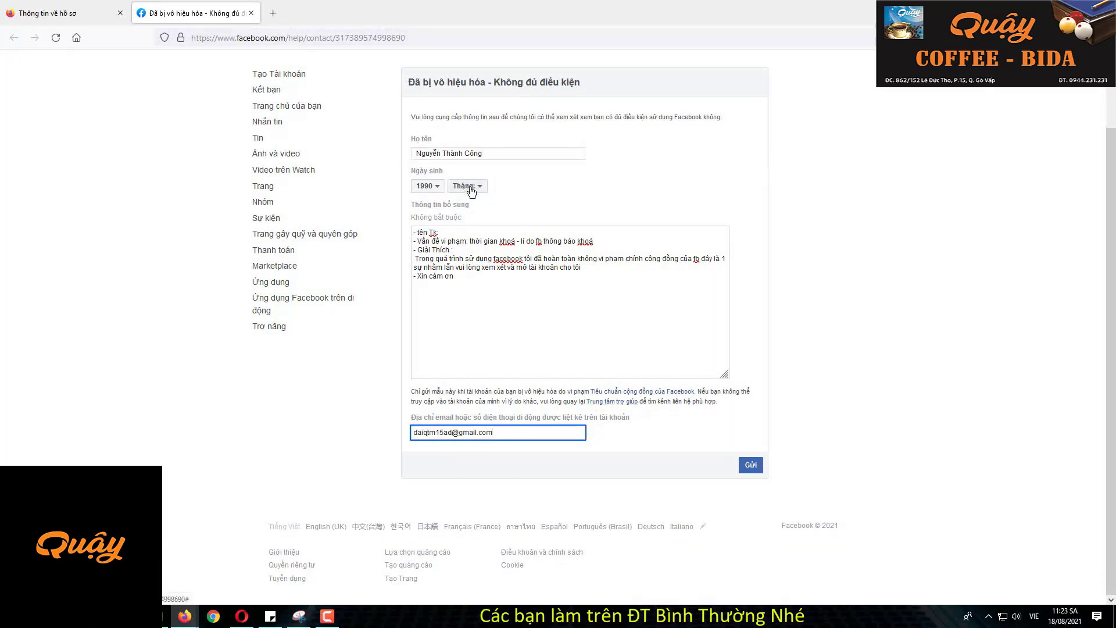
left_click(473, 190)
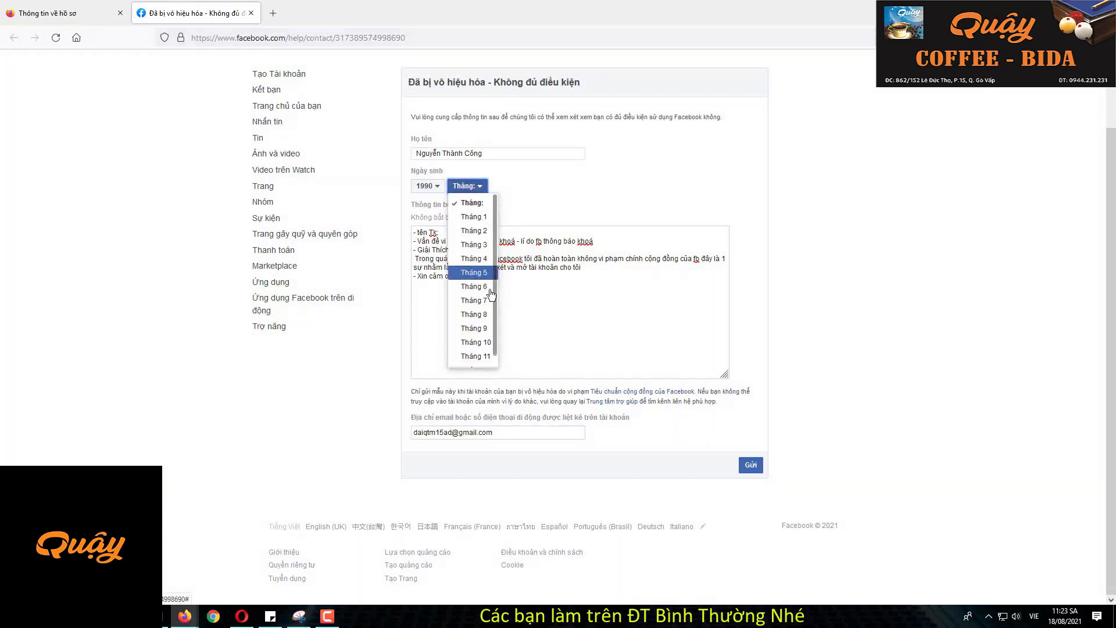
left_click(484, 318)
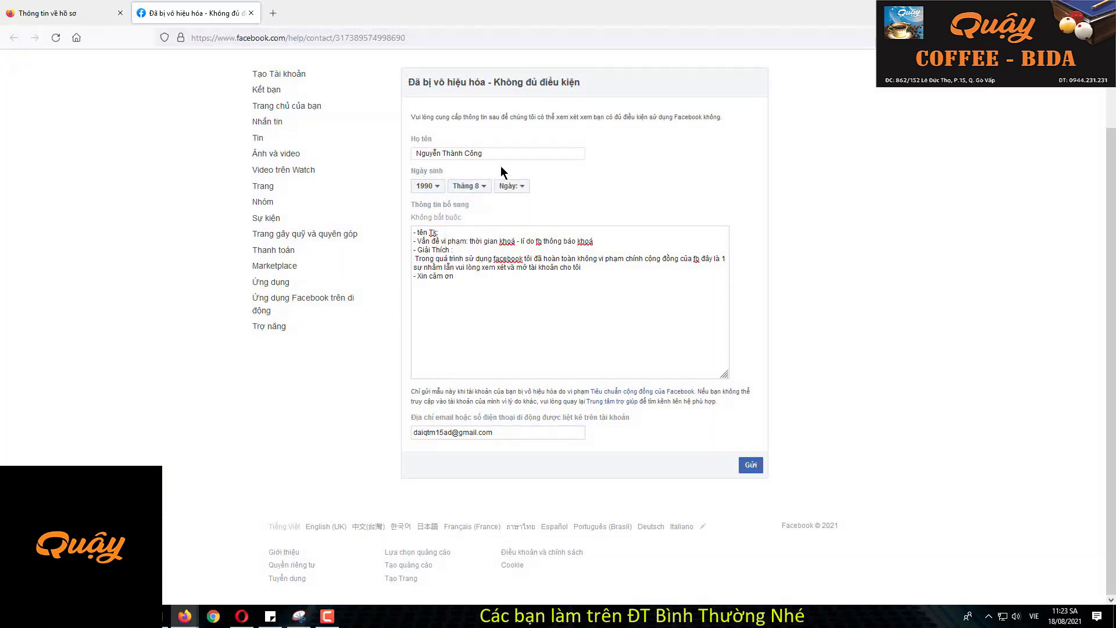
left_click(520, 189)
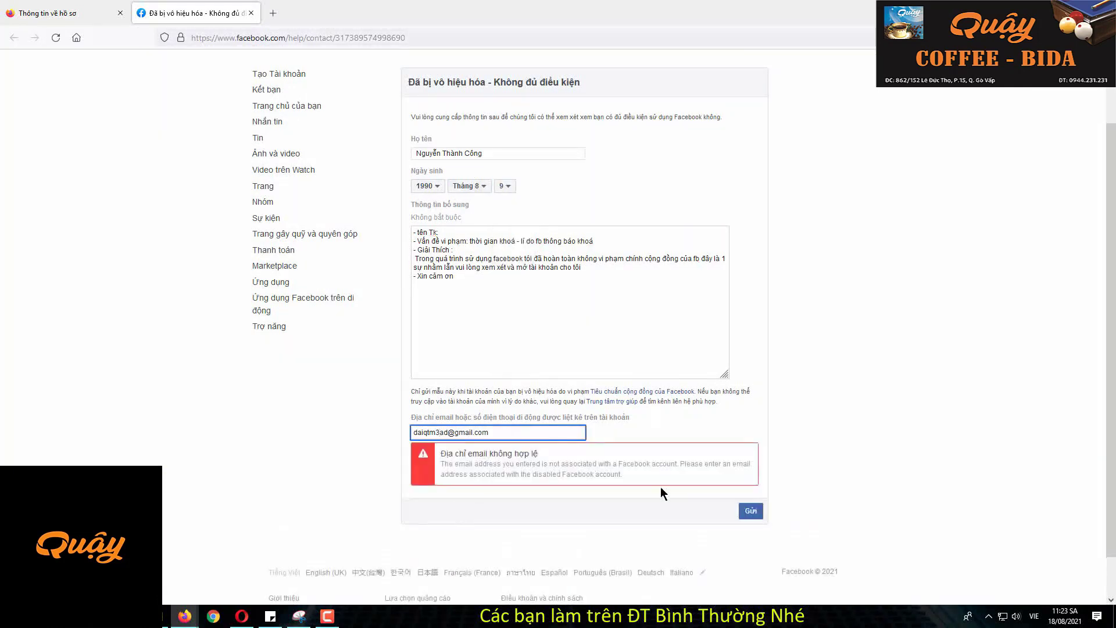
Step: Resubmit the appeal with Gửi, getting the 'Không thể gửi thông tin của bạn' notice
left_click(751, 512)
left_click(755, 511)
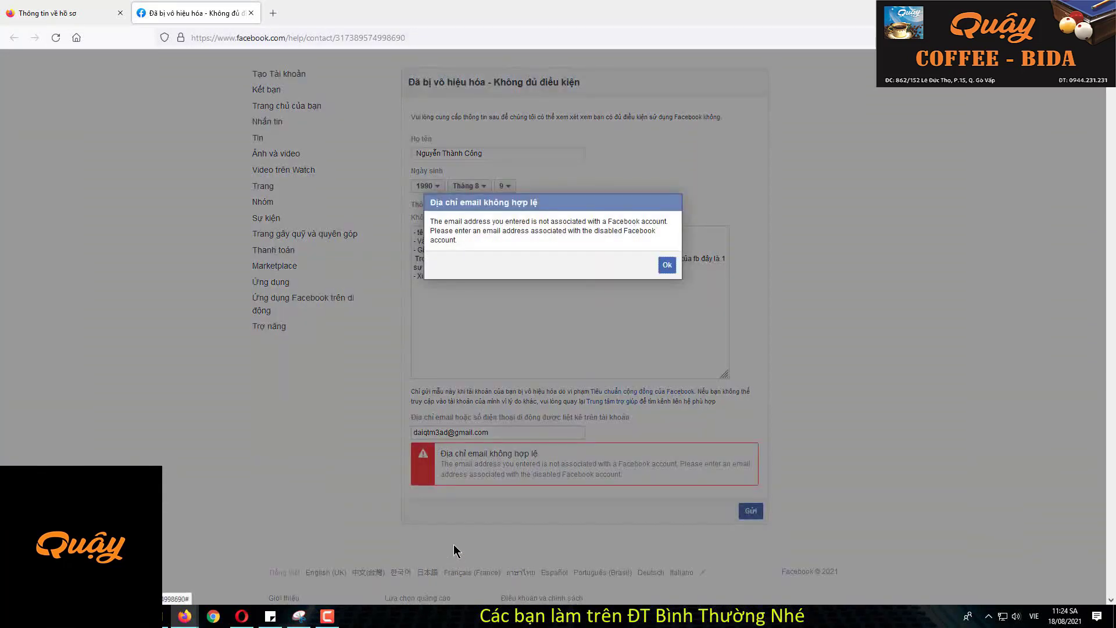